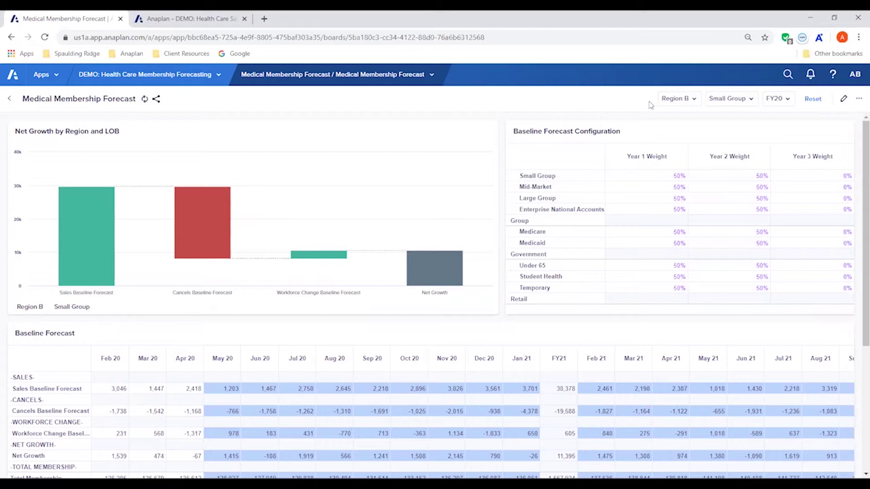
Step: Examine the region and line-of-business filter options, the Net Growth by Region and LOB chart values, and the Baseline Forecast rows
click(671, 101)
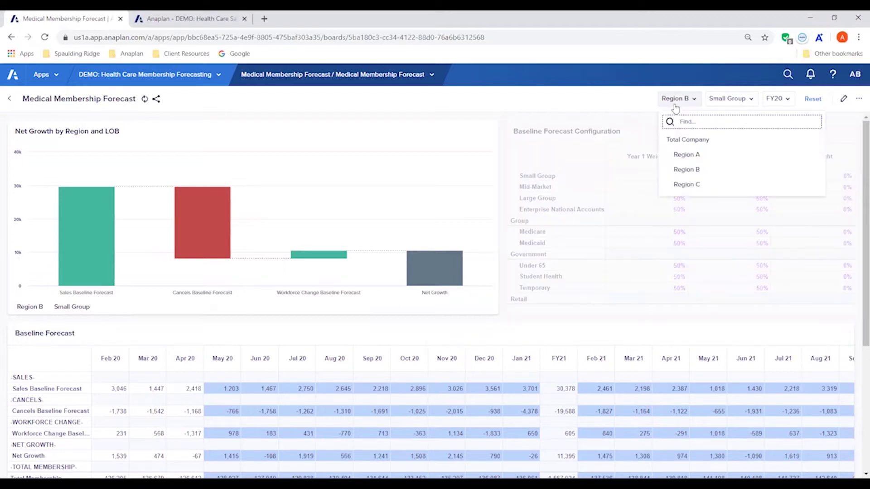
click(719, 100)
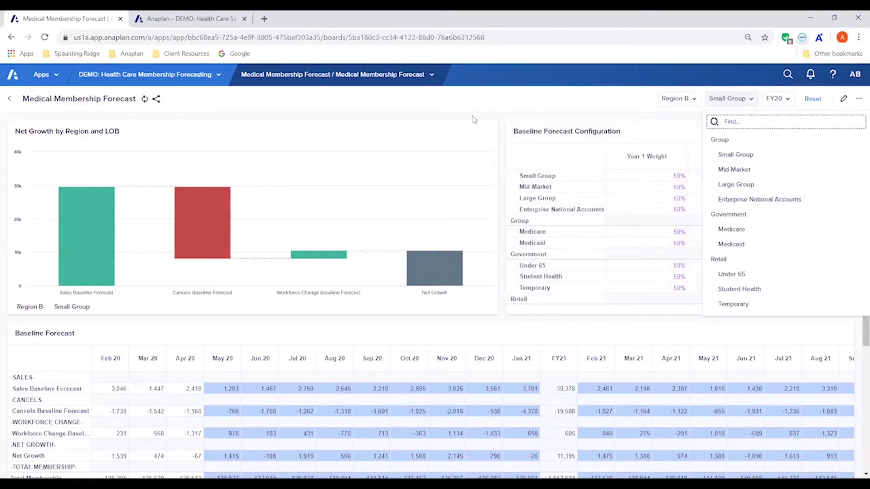
mouse_move(446, 249)
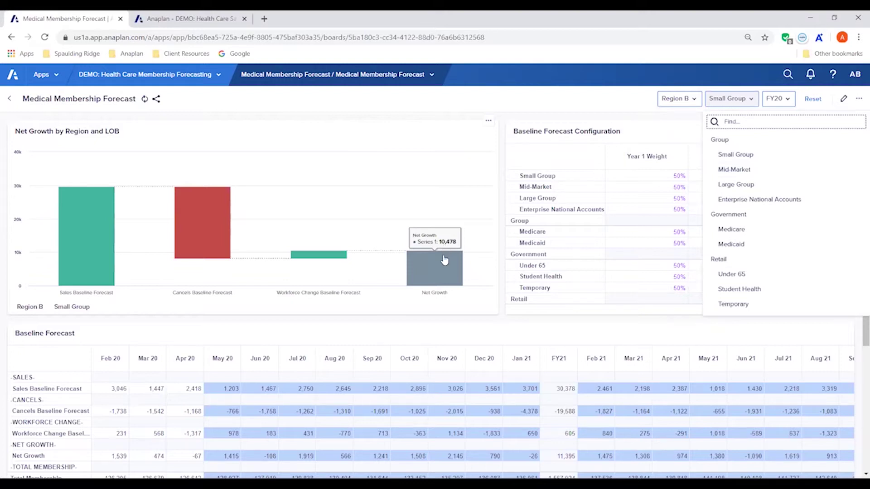
mouse_move(332, 264)
mouse_move(89, 272)
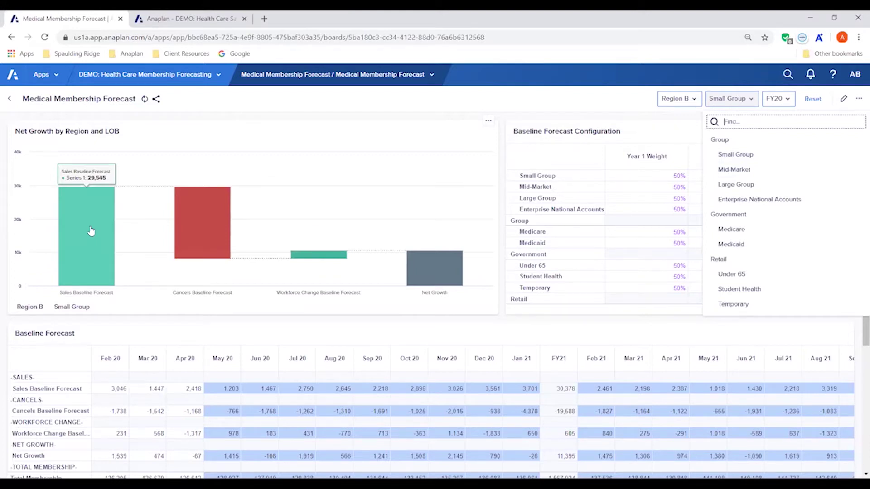
mouse_move(209, 225)
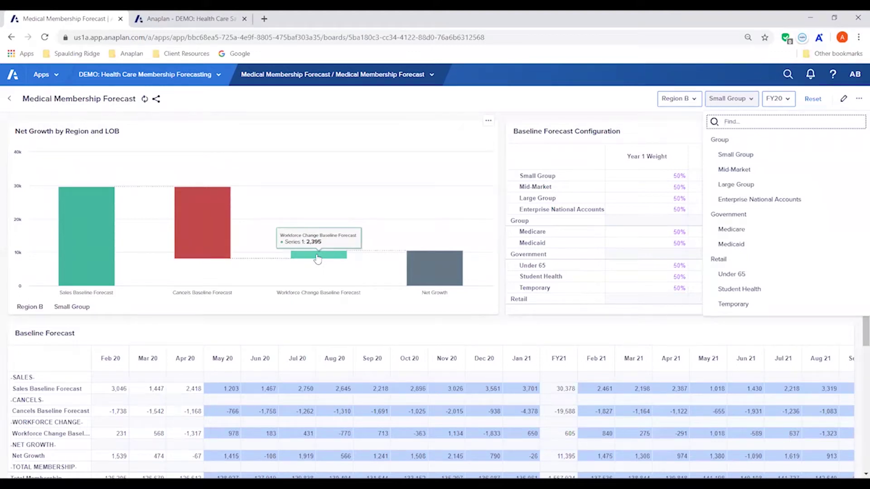
click(597, 105)
scroll(856, 227, down, 2)
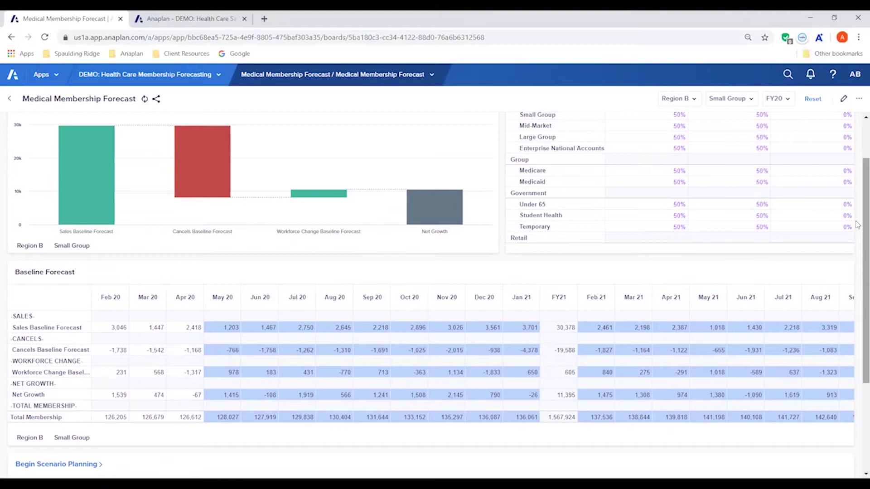
scroll(857, 218, up, 1)
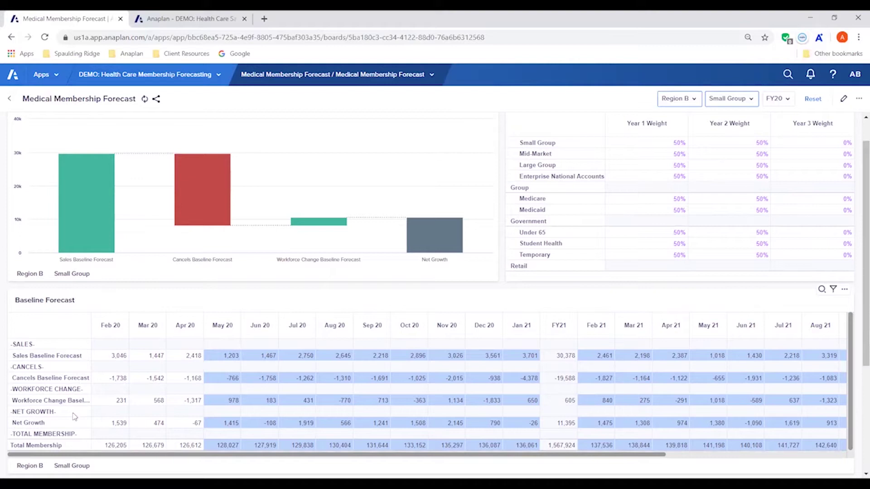
click(681, 101)
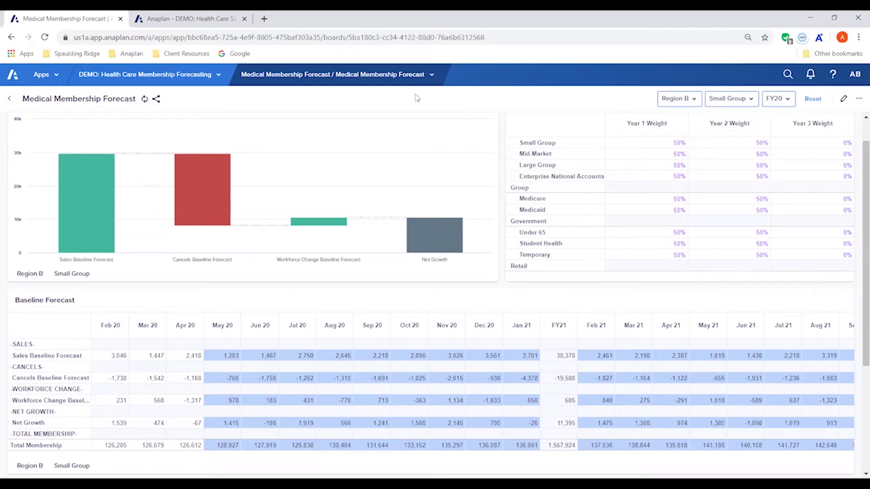
Step: Go to the Medical Membership Forecast Scenario Planning page and create a new scenario named Test Scenario
click(417, 78)
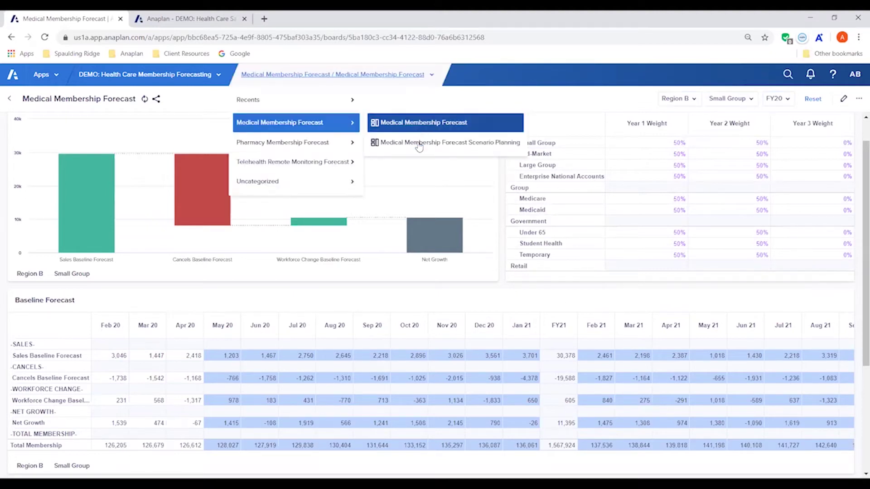
click(419, 143)
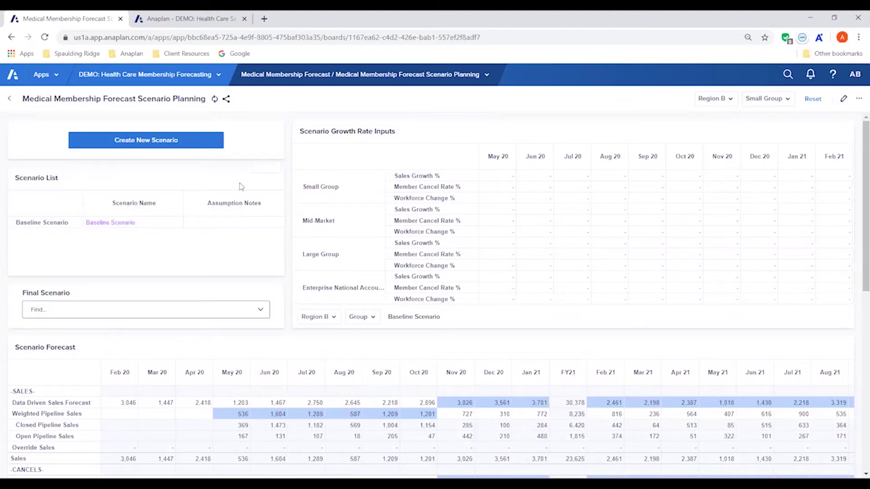
click(151, 149)
click(370, 277)
text(Test Scenario)
click(567, 308)
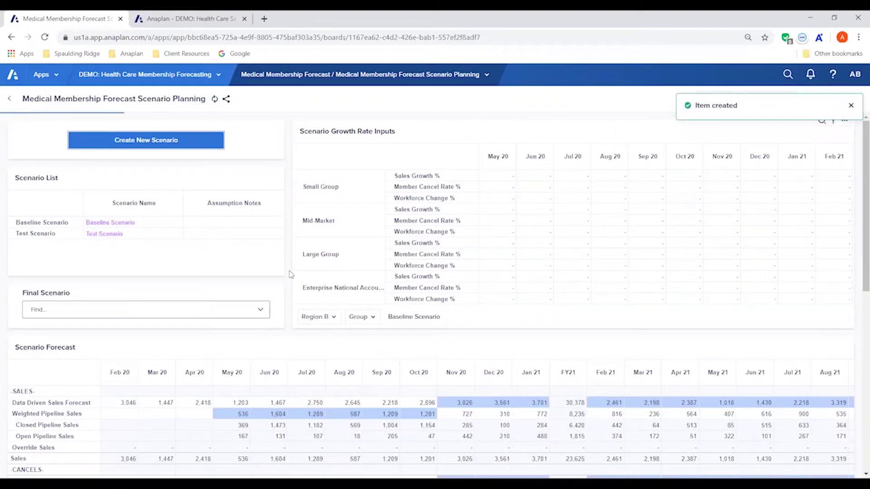
Step: Select Test Scenario in the Scenario List and widen the row label column of the Scenario Forecast grid slightly
click(68, 236)
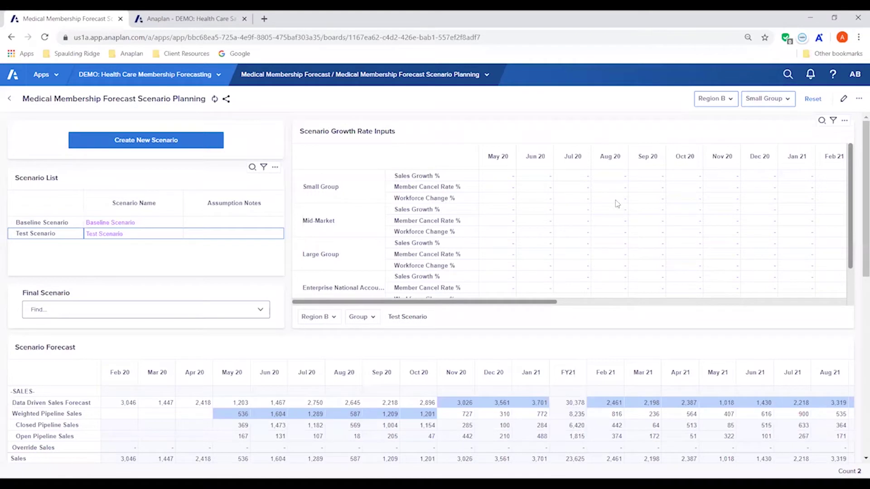
scroll(857, 214, down, 1)
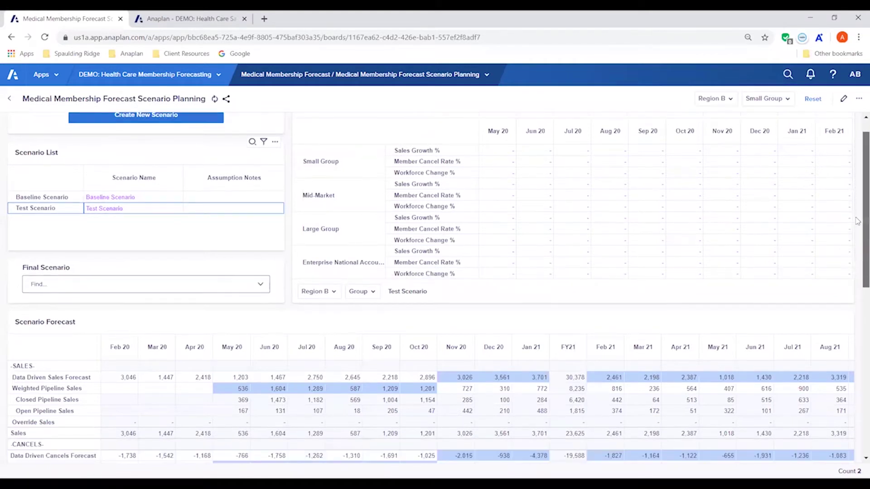
scroll(857, 215, down, 3)
scroll(857, 259, down, 2)
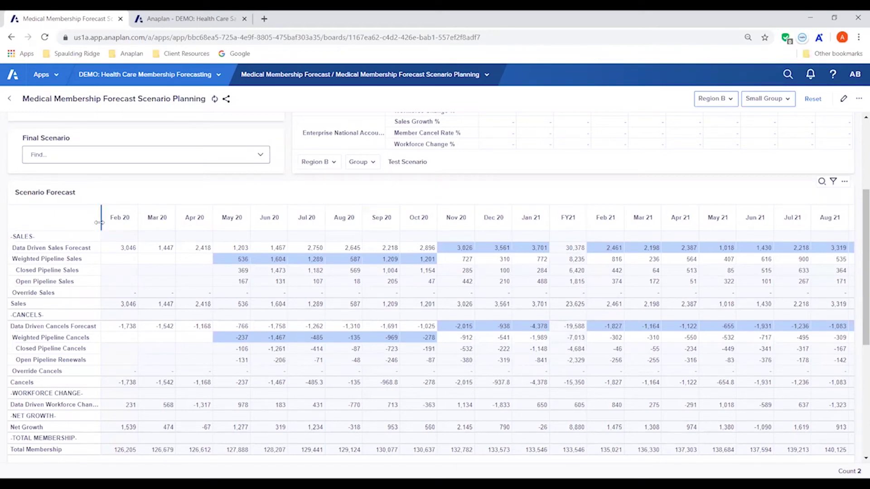
drag(109, 223, 111, 225)
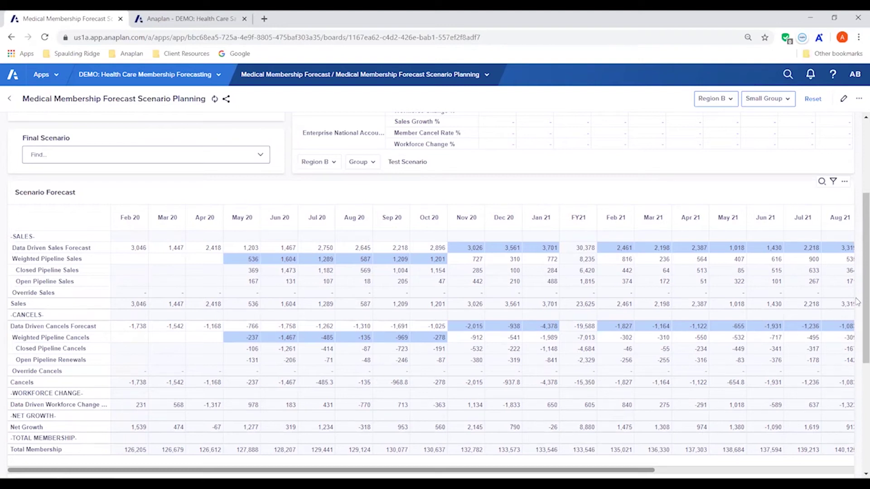
drag(857, 294, 857, 250)
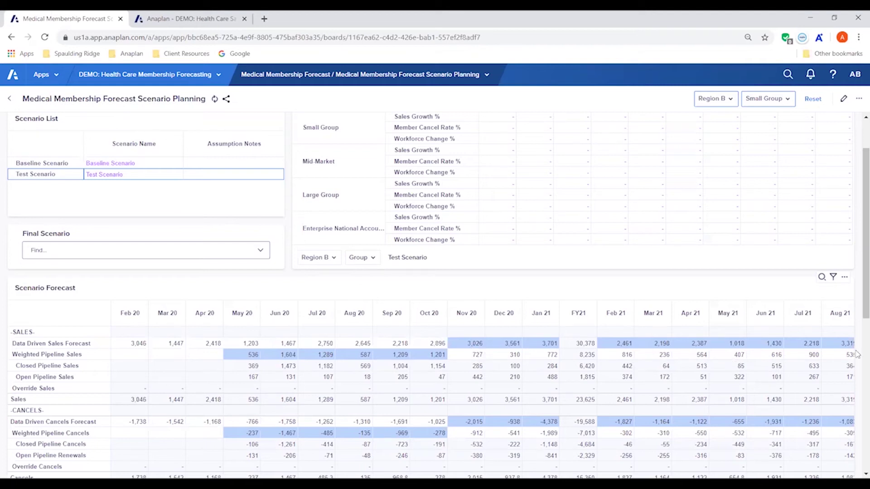
scroll(857, 294, up, 1)
scroll(857, 295, up, 2)
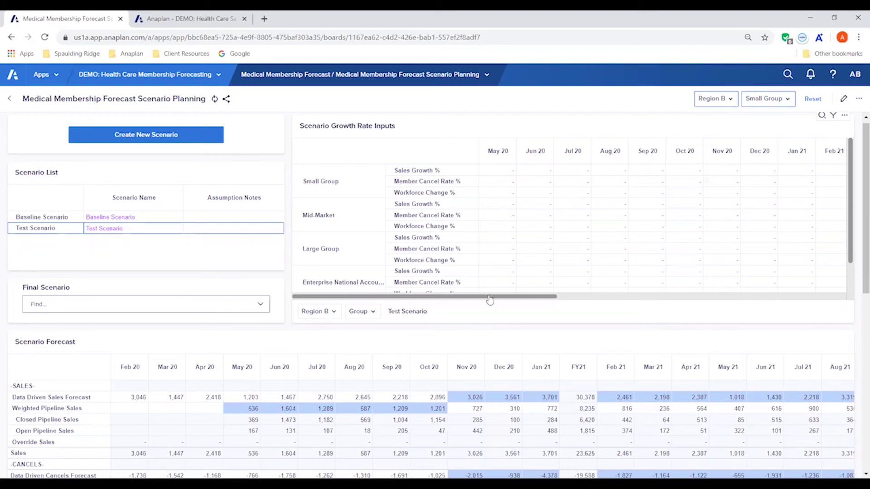
Step: Set the Small Group Sales Growth % to -15% for every month from Nov 20 through Dec 21
click(717, 172)
text(-10)
key(Return)
click(726, 173)
drag(725, 173, 827, 175)
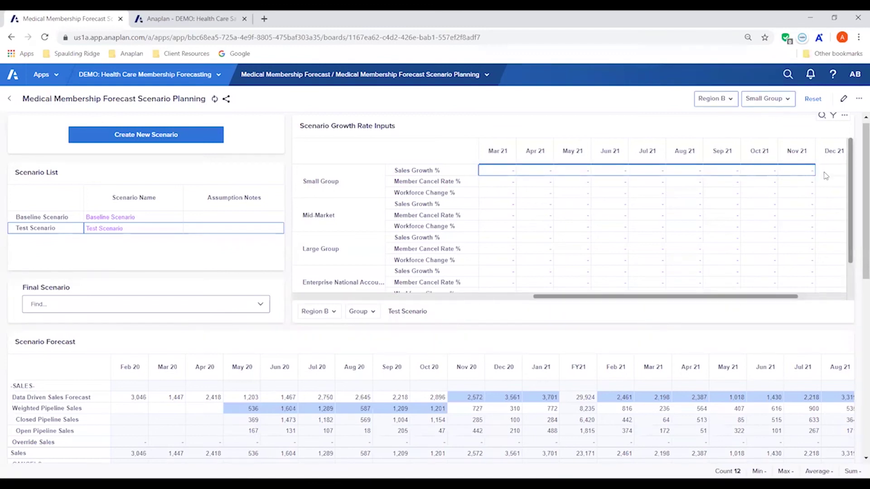
key(ctrl+v)
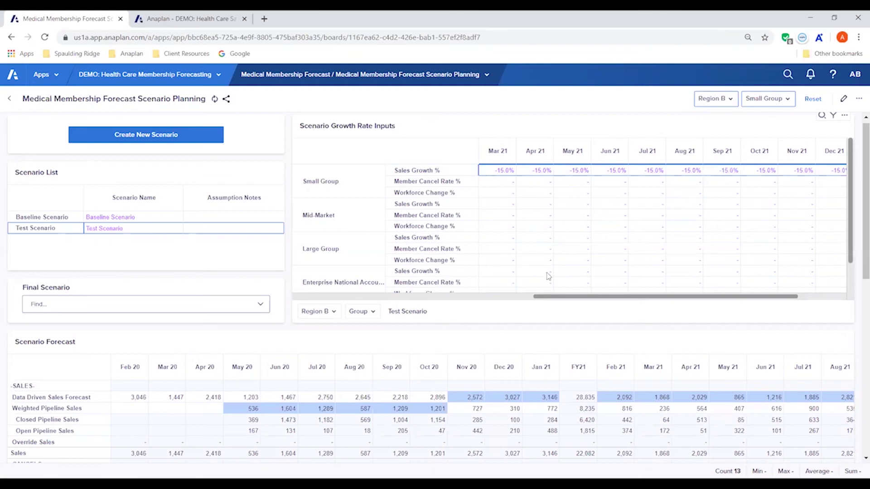
Step: Set the Small Group Member Cancel Rate % to 10% for every month from Nov 20 through Dec 21
click(504, 187)
key(Left)
key(Left)
key(Left)
key(Left)
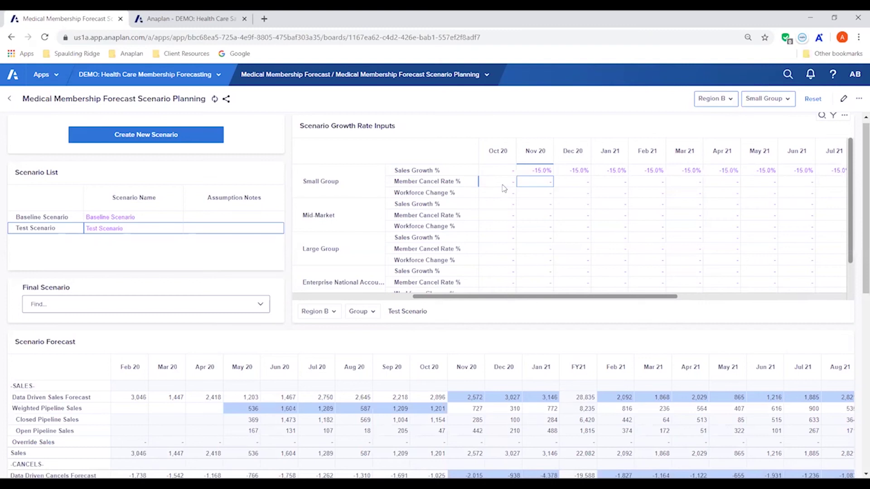
text(10)
key(Return)
key(Up)
drag(578, 181, 774, 181)
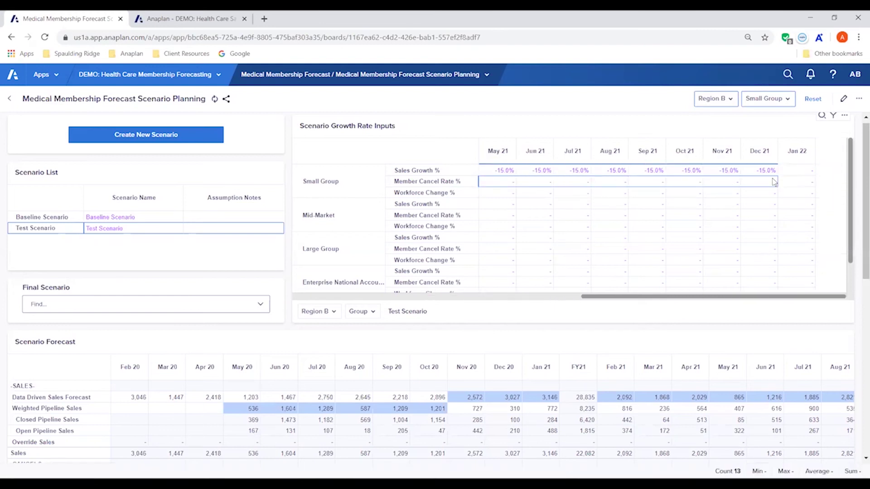
text(10.0%)
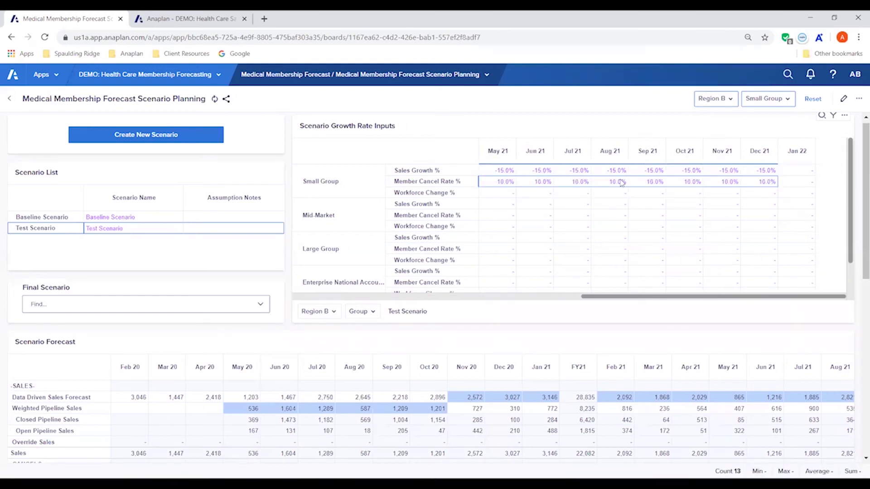
Step: Set the Small Group Workforce Change % to -10% for every month from Nov 20 through Dec 21
click(510, 195)
drag(587, 297, 447, 294)
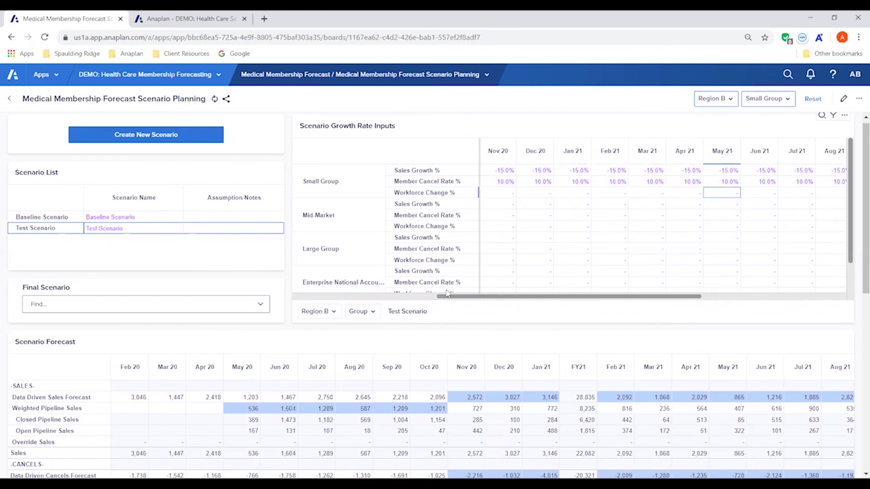
click(494, 195)
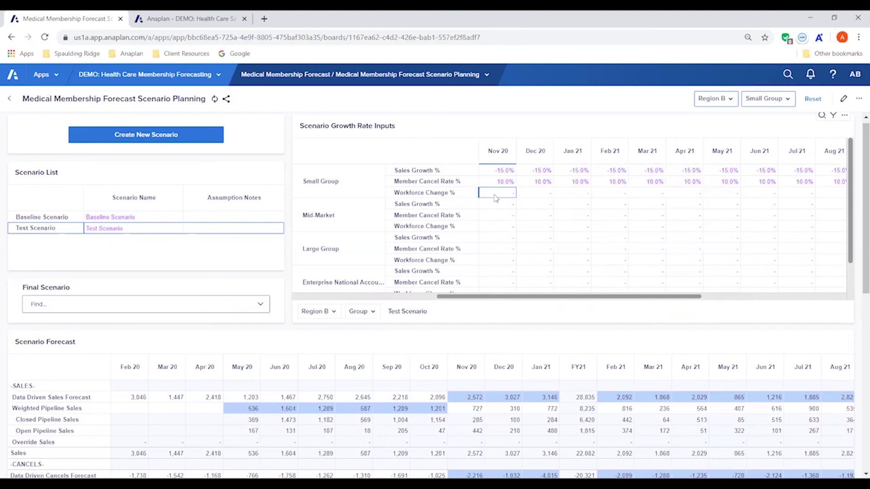
double_click(495, 195)
key(Return)
click(495, 197)
drag(496, 197, 761, 196)
text(-10)
key(Return)
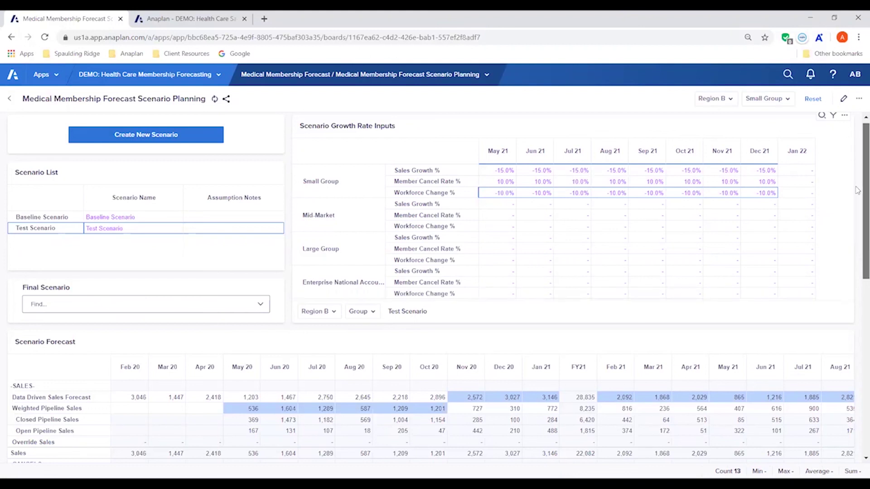
Step: Review the Data Driven Sales Forecast from Nov 20 to Jul 21 and the Membership Comparison by Scenario chart
scroll(858, 213, down, 3)
scroll(858, 227, down, 1)
drag(467, 235, 806, 238)
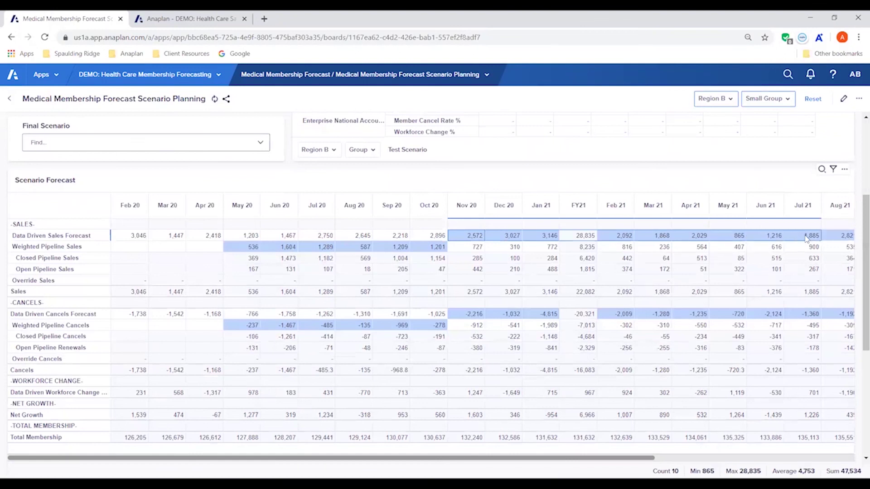
scroll(858, 313, down, 2)
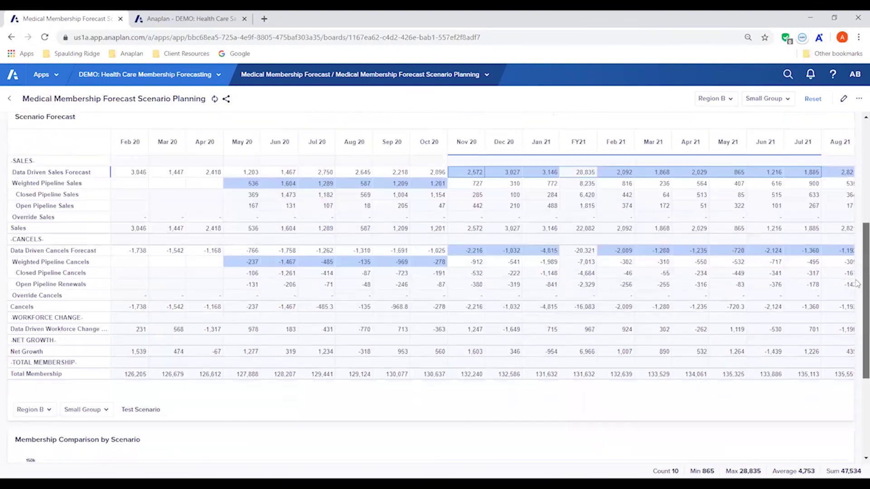
scroll(858, 316, down, 4)
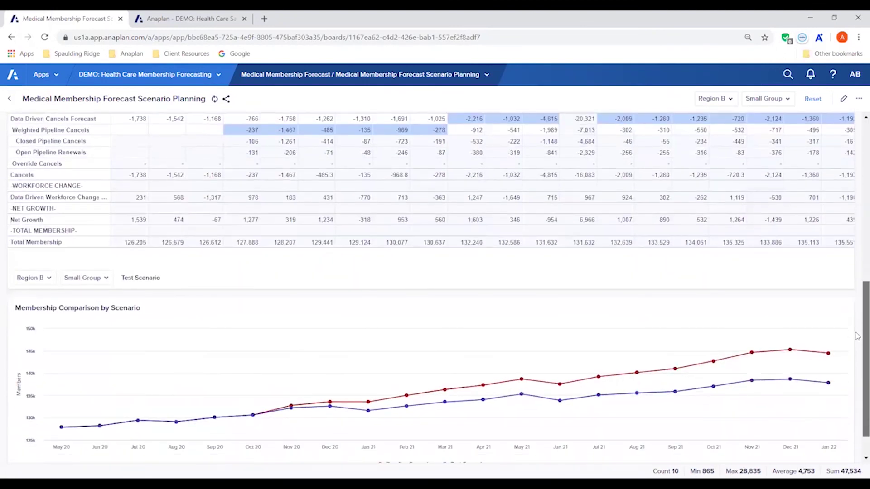
scroll(858, 339, down, 1)
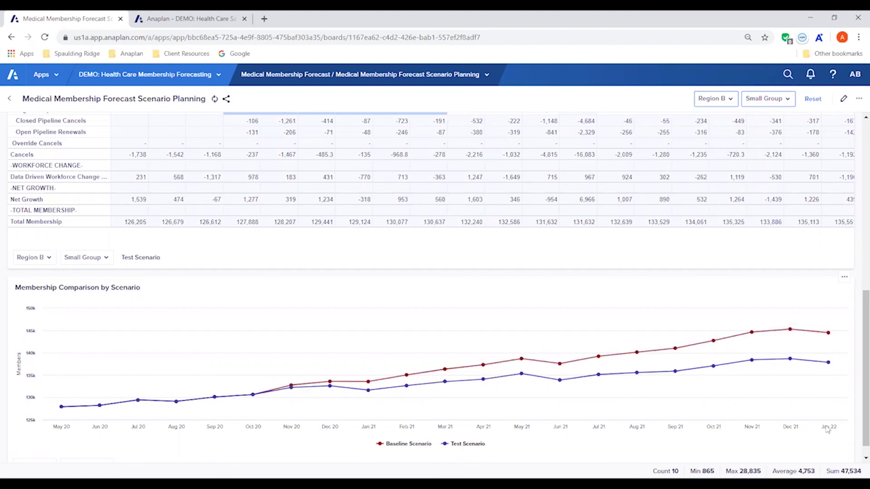
scroll(857, 398, up, 1)
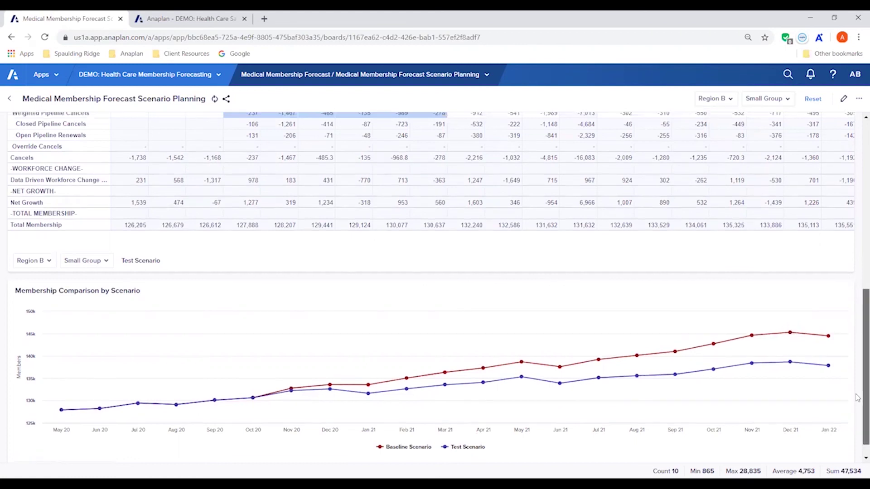
Step: Choose Test Scenario as the Final Scenario
scroll(857, 398, up, 10)
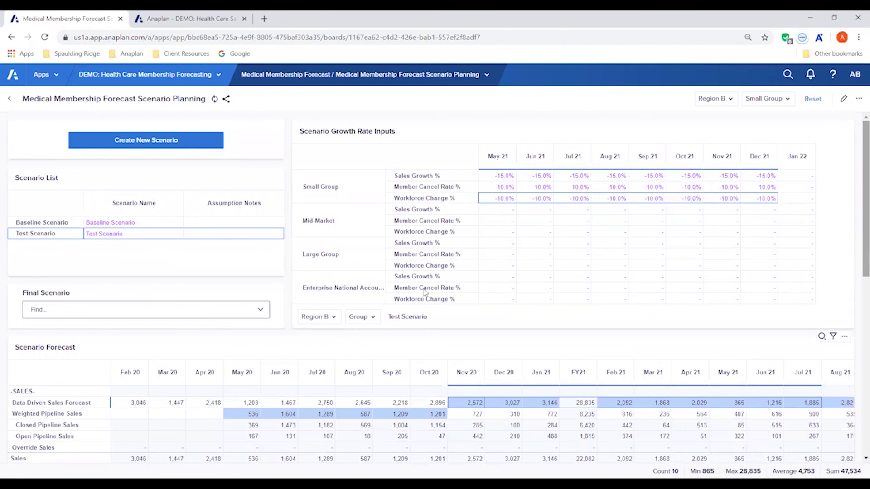
click(261, 308)
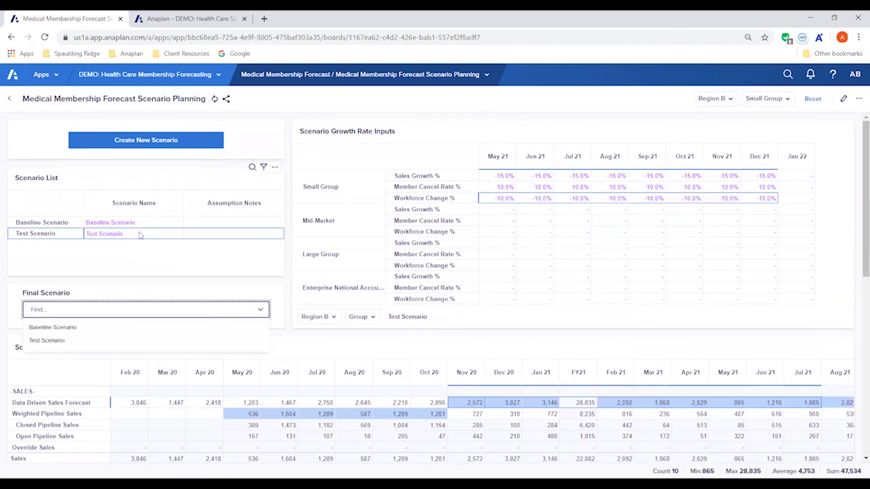
click(77, 348)
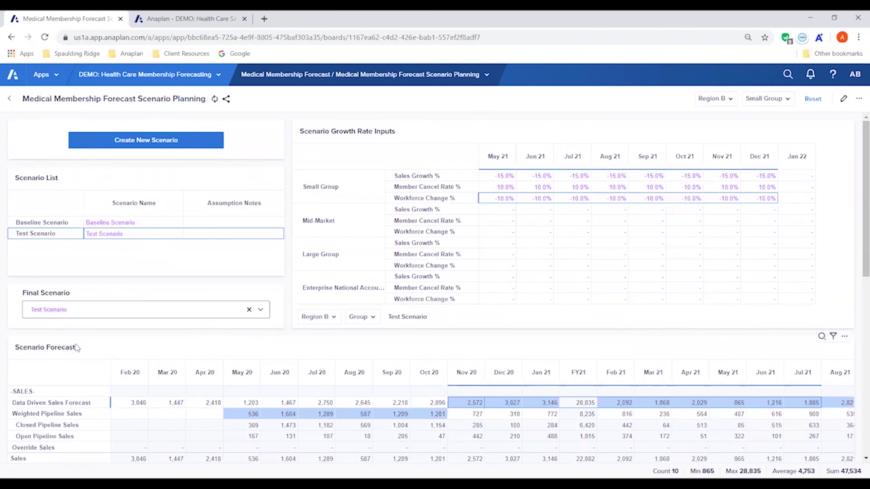